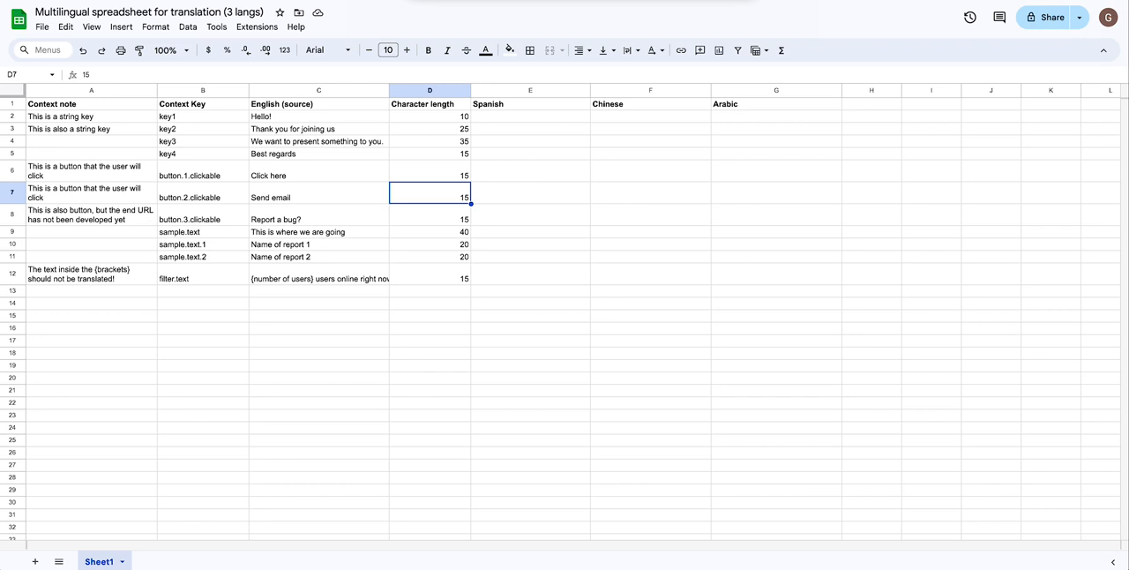
- Examine the spreadsheet's context note, context key, English source, character length and Spanish, Chinese and Arabic target columns
{"action": "left_click", "coordinate": [93, 91]}
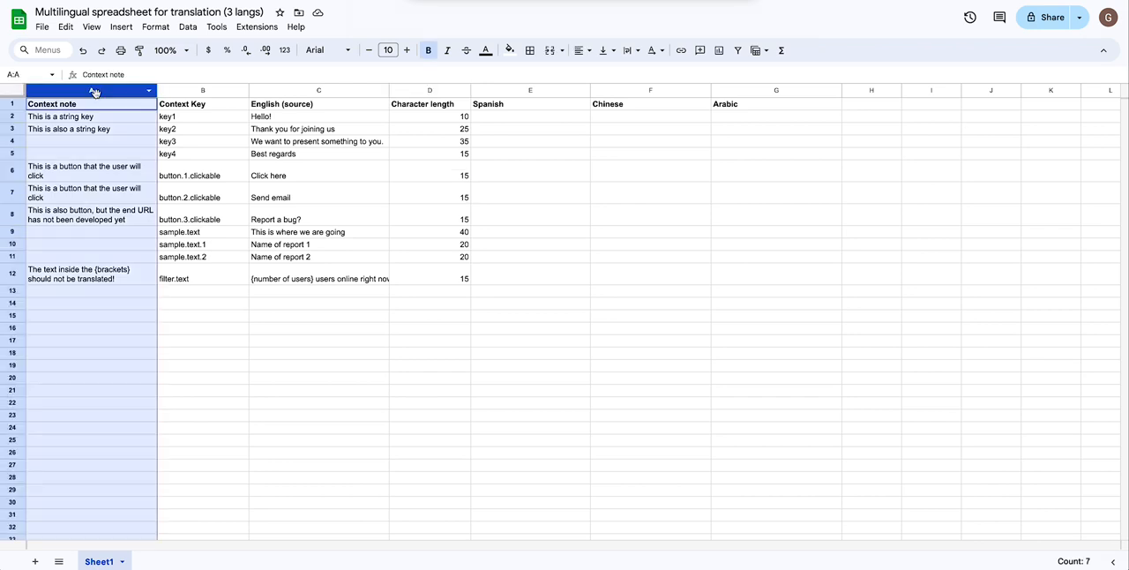
{"action": "left_click", "coordinate": [181, 92]}
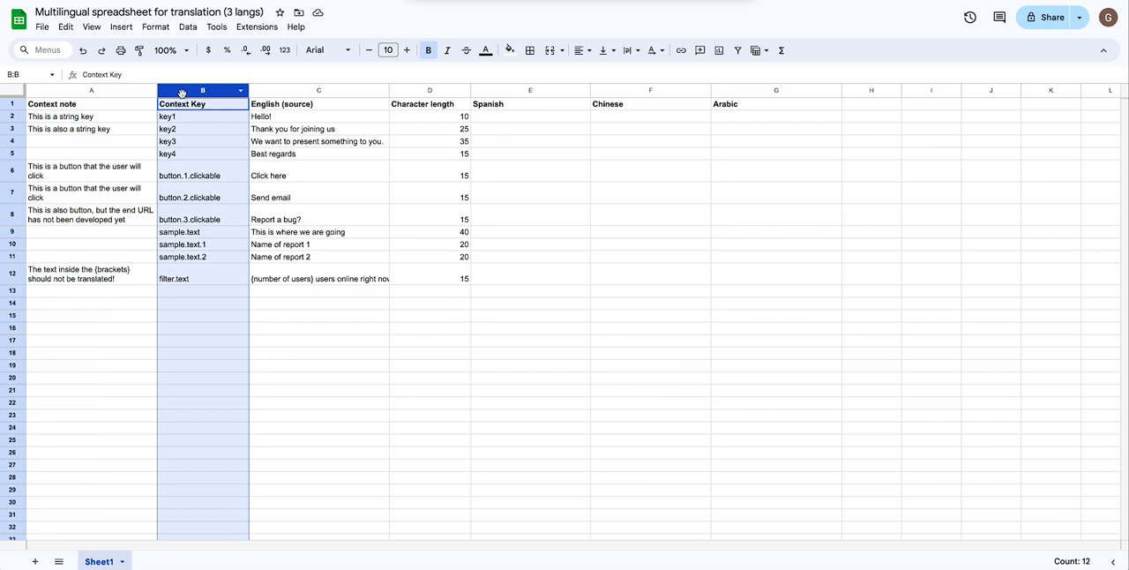
{"action": "left_click", "coordinate": [300, 92]}
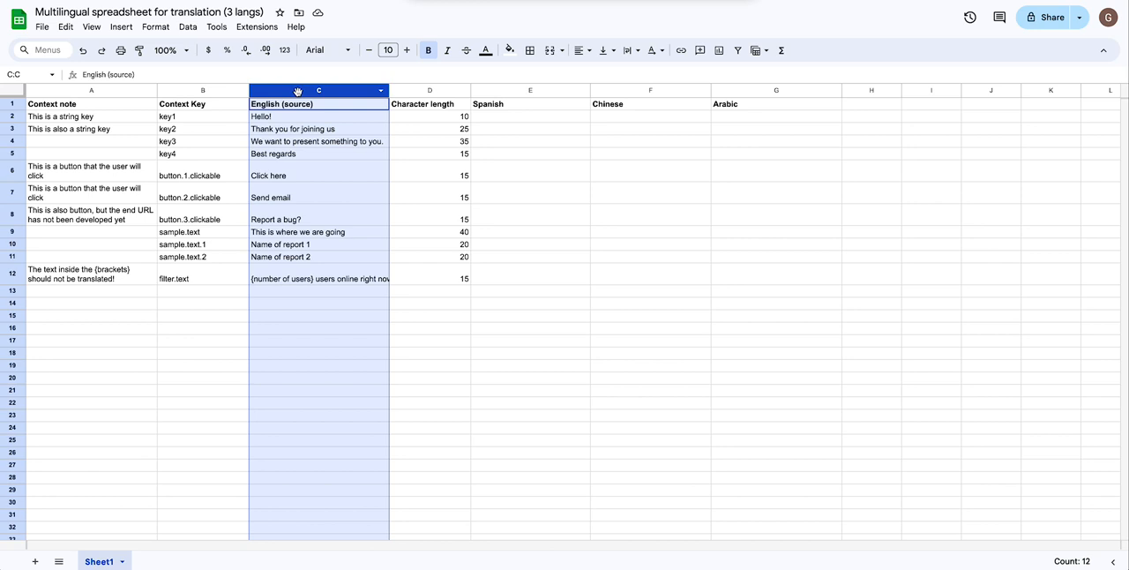
{"action": "left_click", "coordinate": [517, 91]}
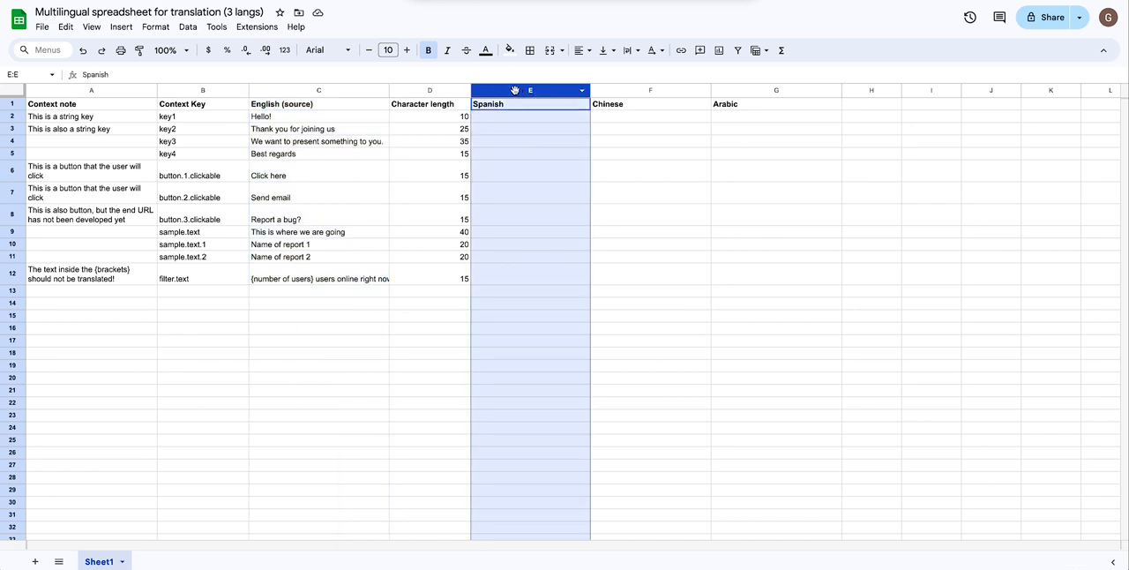
{"action": "left_click", "coordinate": [650, 92]}
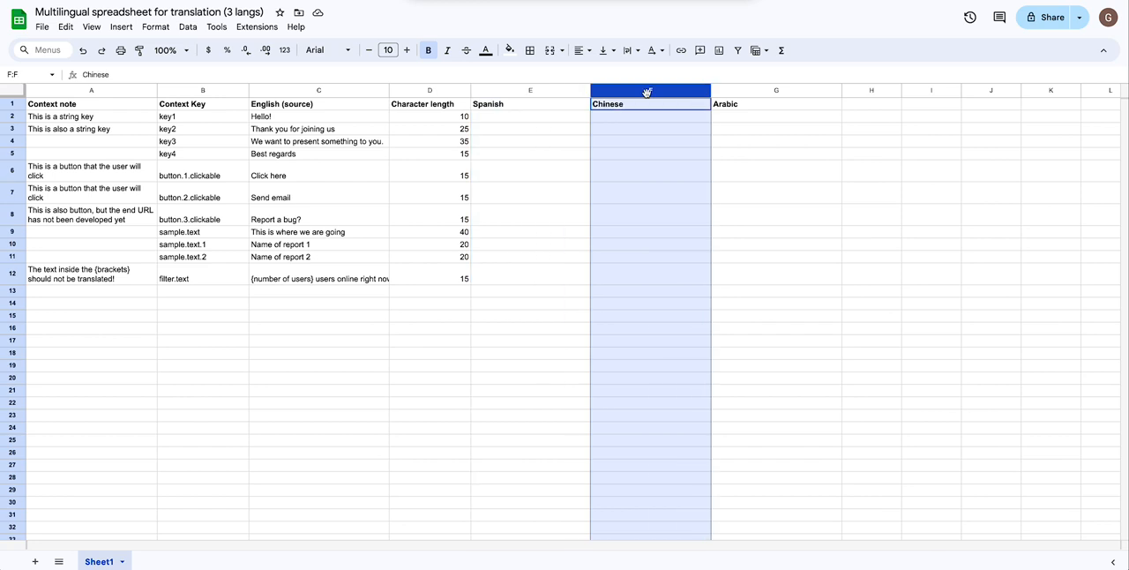
{"action": "left_click", "coordinate": [774, 91]}
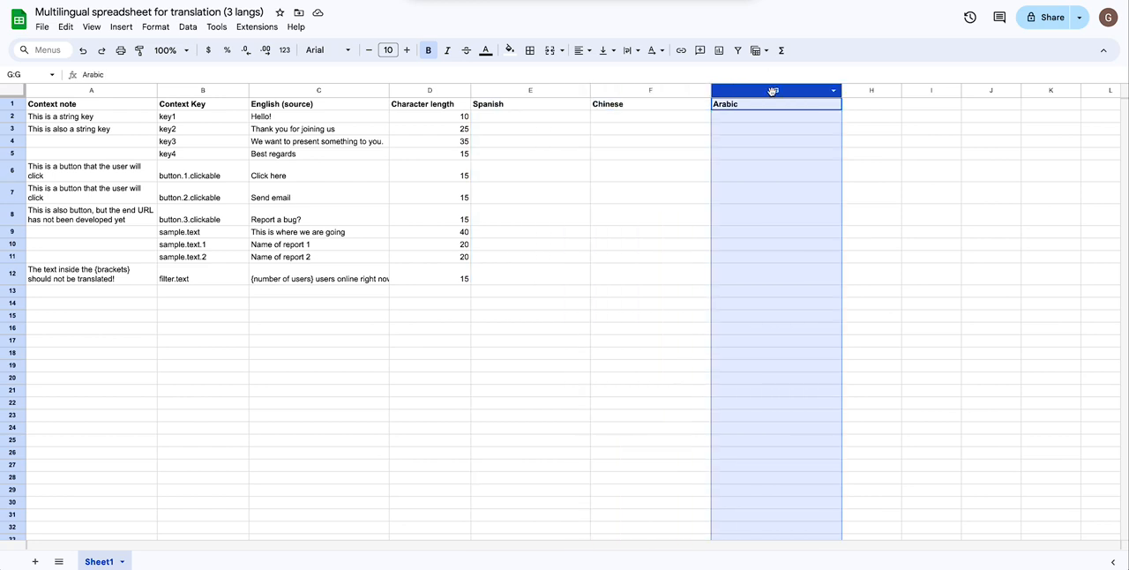
{"action": "left_click", "coordinate": [429, 91]}
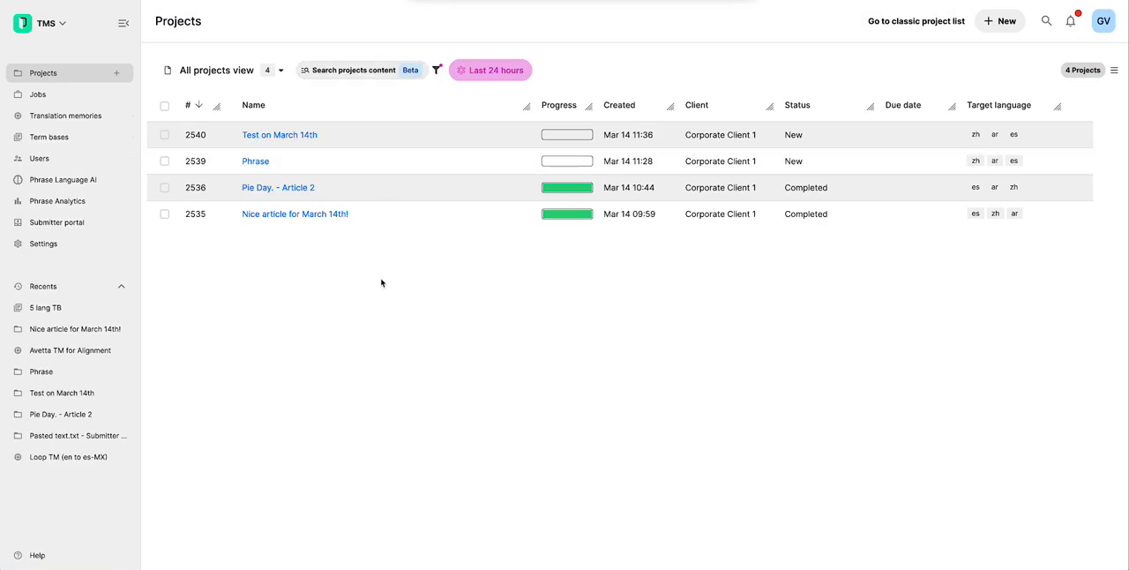
- Switch to Phrase TMS, refresh the project list, and review the Google Drive project's workflow, jobs, analyses and translation memories
{"action": "key", "text": "super+r"}
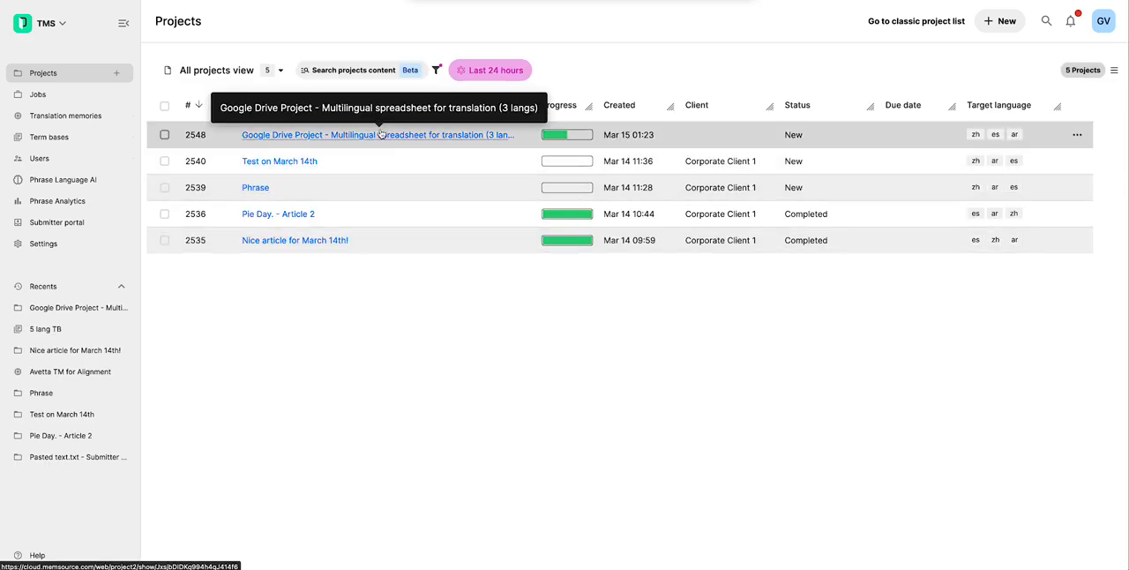
{"action": "left_click", "coordinate": [380, 134]}
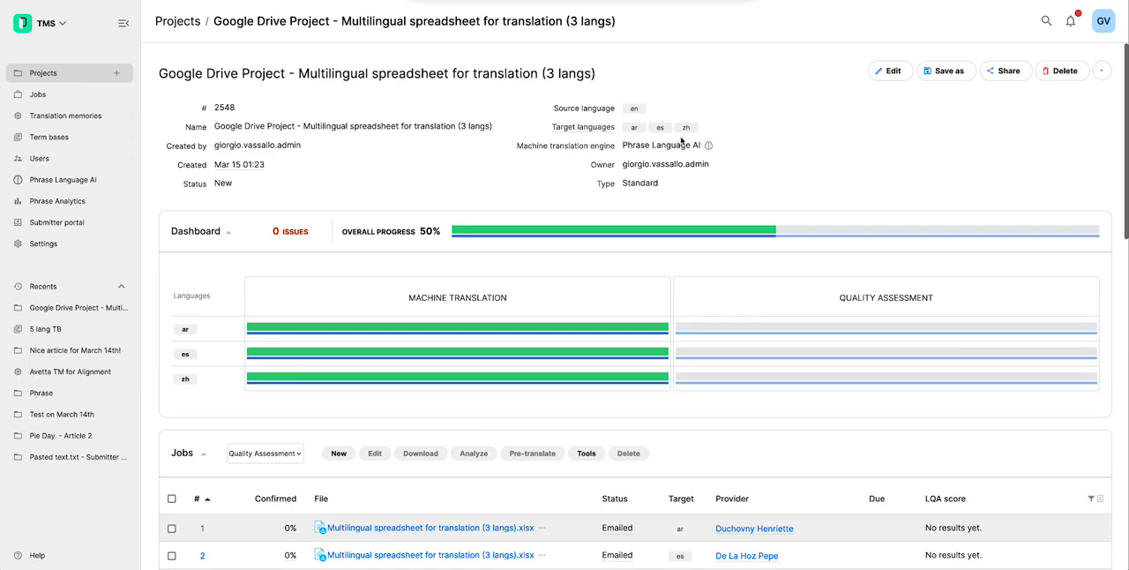
{"action": "scroll", "coordinate": [670, 143], "scroll_direction": "down", "scroll_amount": 1}
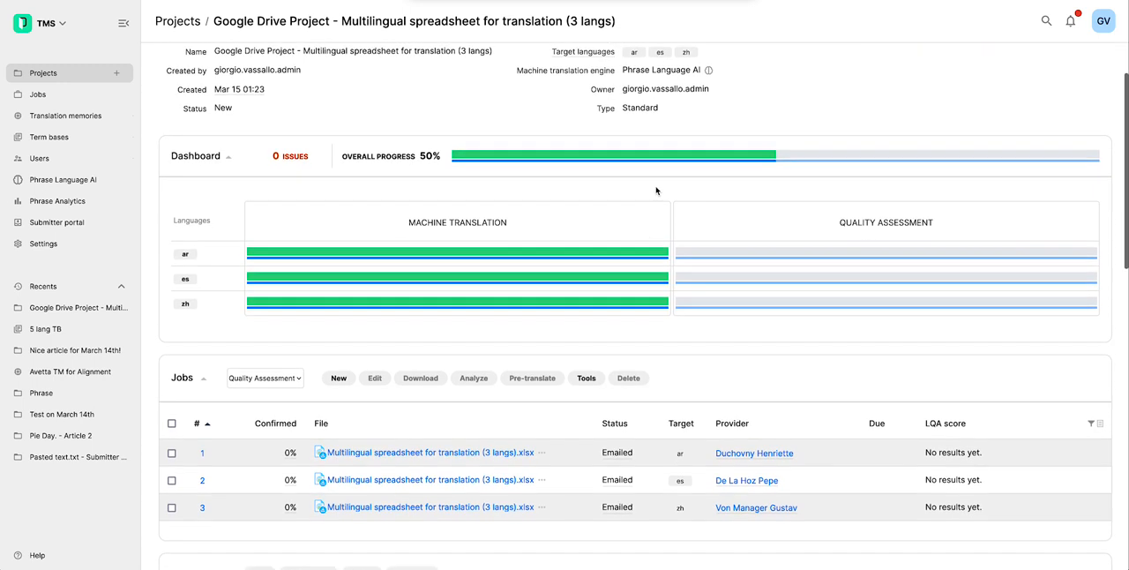
{"action": "scroll", "coordinate": [629, 235], "scroll_direction": "down", "scroll_amount": 1}
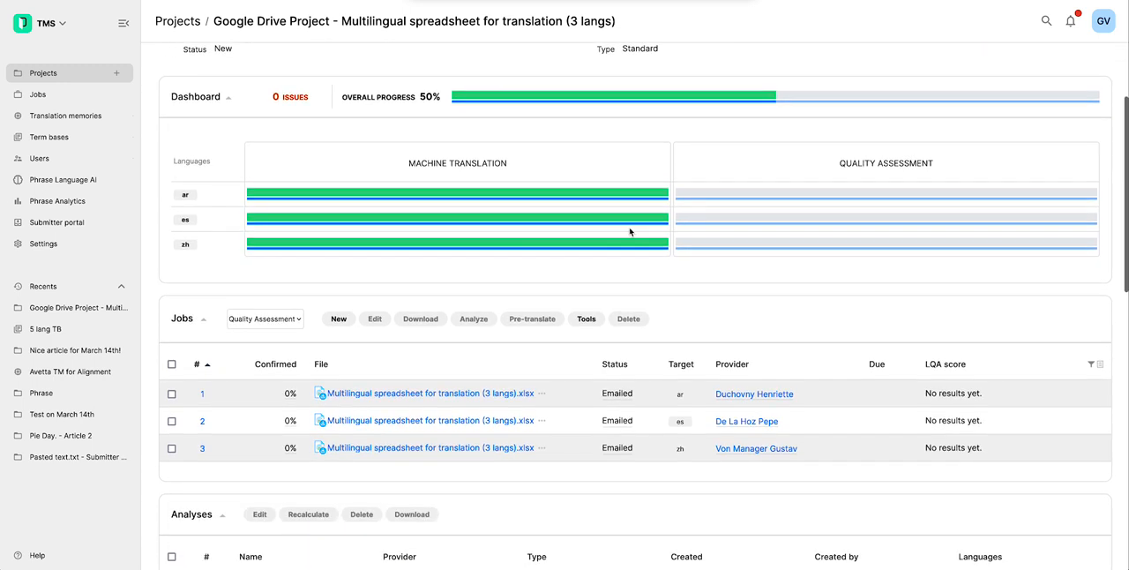
{"action": "scroll", "coordinate": [639, 240], "scroll_direction": "down", "scroll_amount": 3}
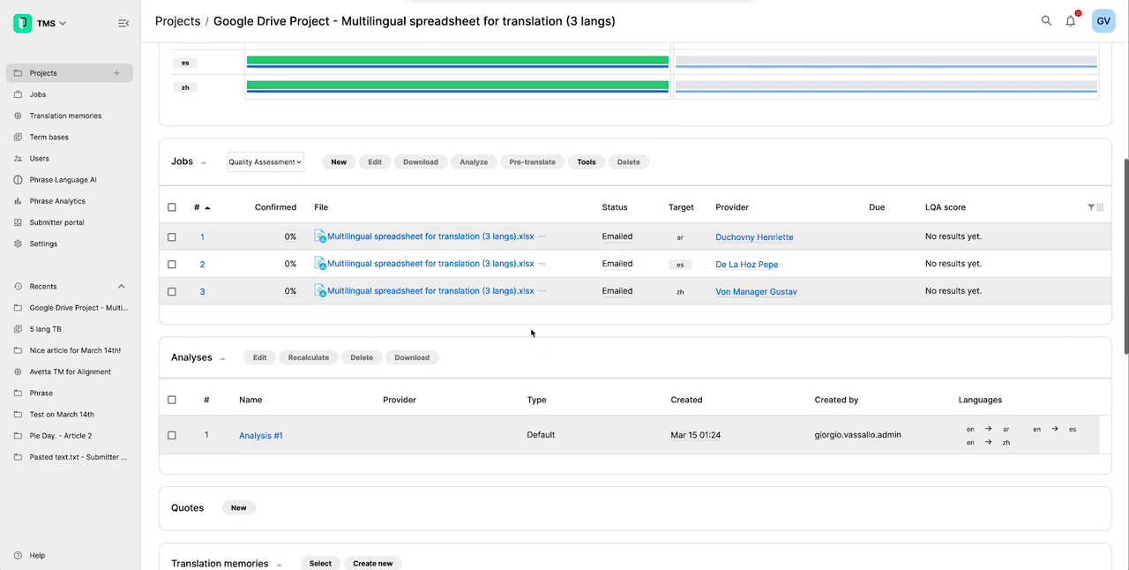
{"action": "scroll", "coordinate": [521, 340], "scroll_direction": "down", "scroll_amount": 3}
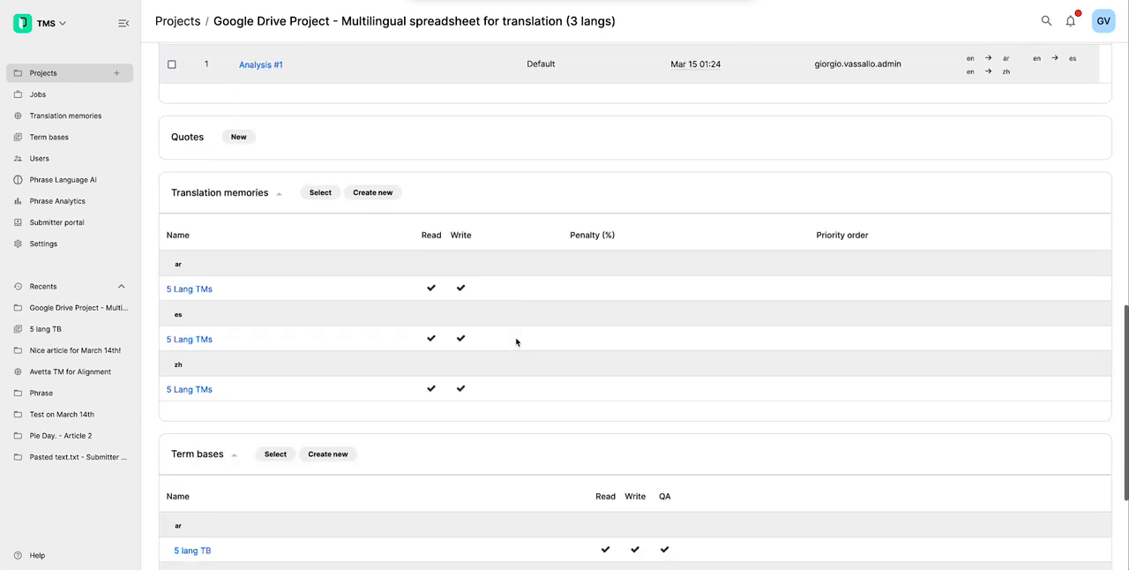
{"action": "scroll", "coordinate": [516, 341], "scroll_direction": "up", "scroll_amount": 6}
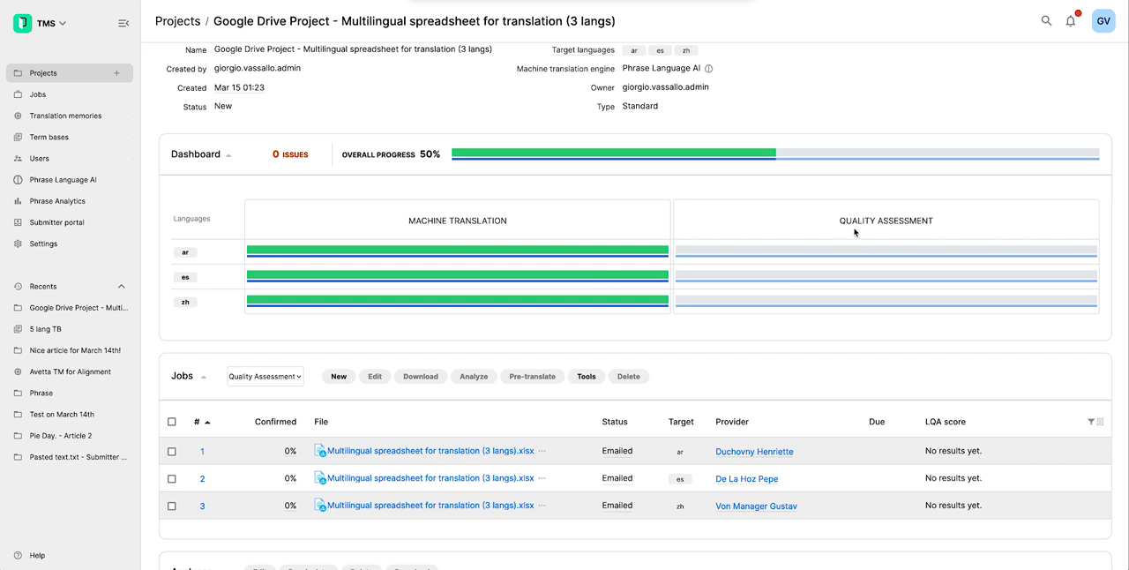
{"action": "scroll", "coordinate": [794, 352], "scroll_direction": "down", "scroll_amount": 2}
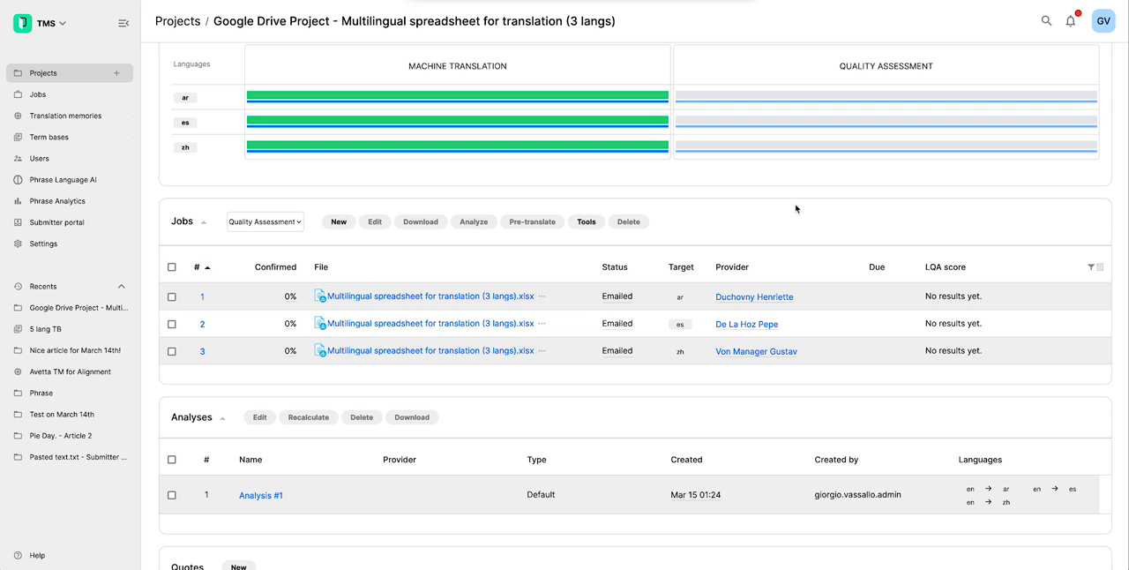
- Open the Spanish Quality Assessment job in the translation editor and display context notes in an enlarged lower pane
{"action": "left_click", "coordinate": [421, 325]}
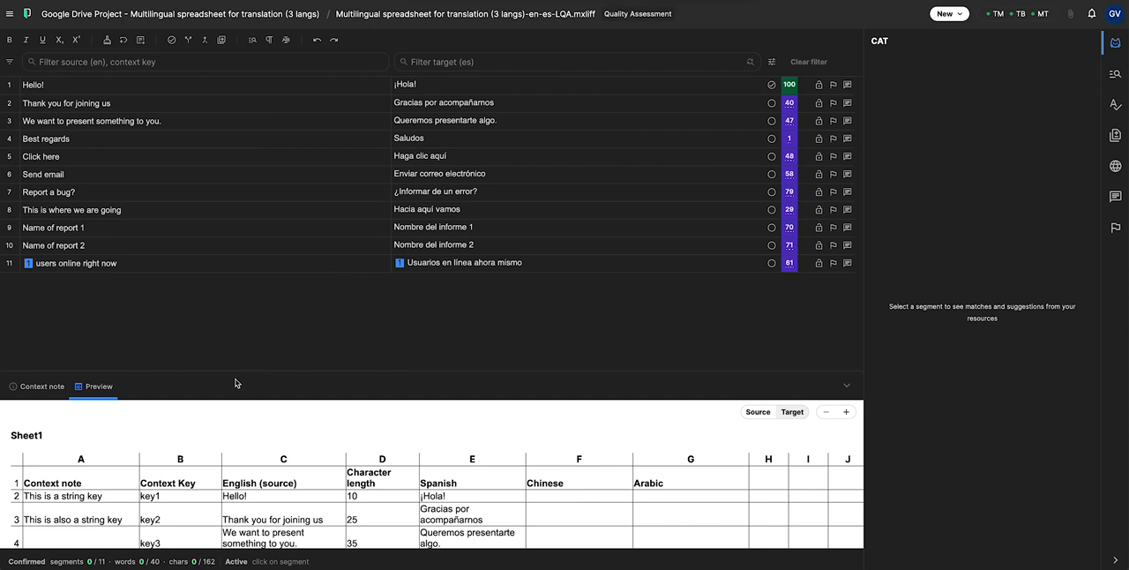
{"action": "left_click_drag", "start_coordinate": [224, 371], "coordinate": [247, 298]}
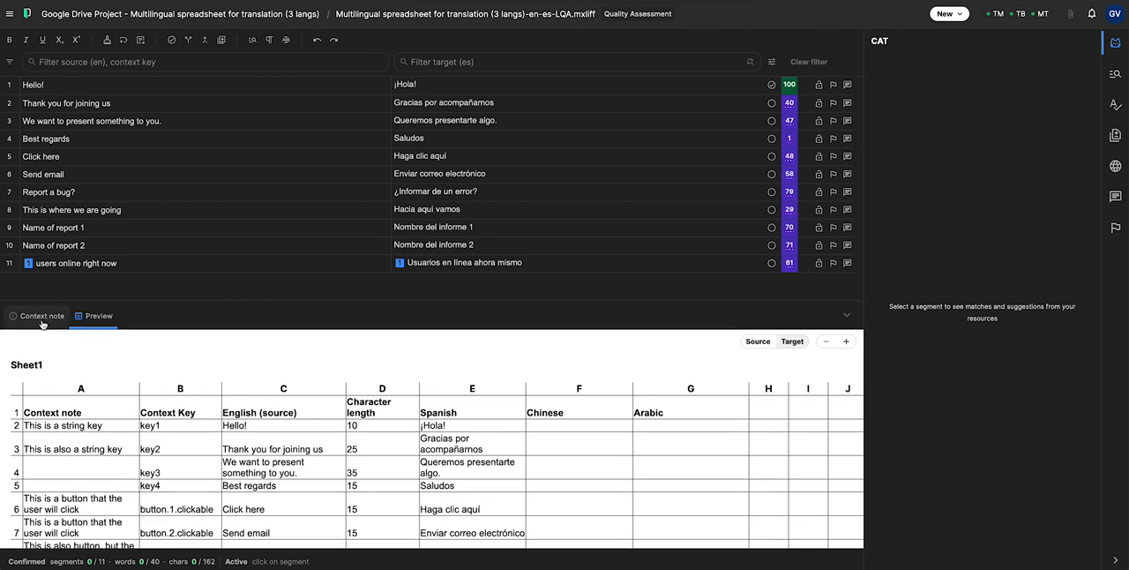
{"action": "left_click", "coordinate": [40, 321]}
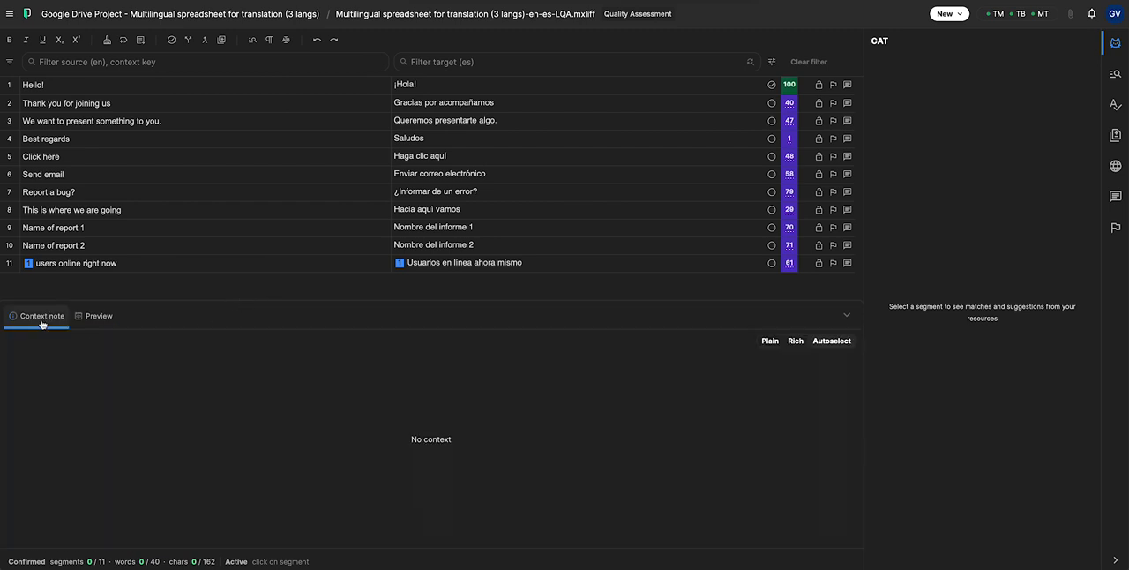
- Inspect the context notes of the "Send email" and "Report a bug?" segments and the term base match for "bug"
{"action": "left_click", "coordinate": [405, 169]}
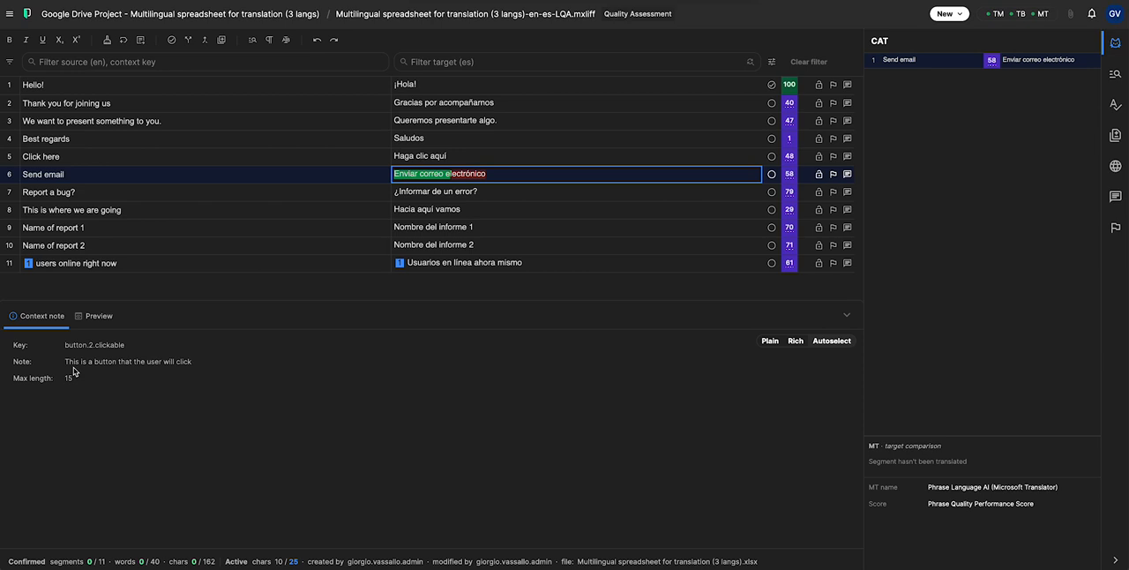
{"action": "left_click", "coordinate": [467, 191]}
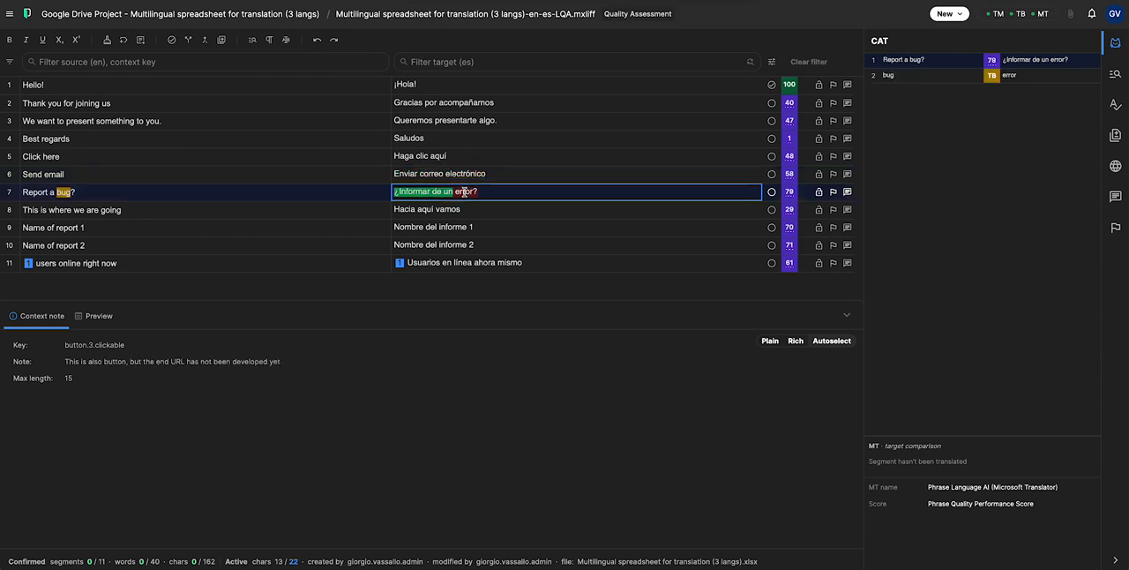
{"action": "left_click_drag", "start_coordinate": [58, 193], "coordinate": [87, 194]}
{"action": "left_click", "coordinate": [510, 194]}
{"action": "left_click", "coordinate": [936, 79]}
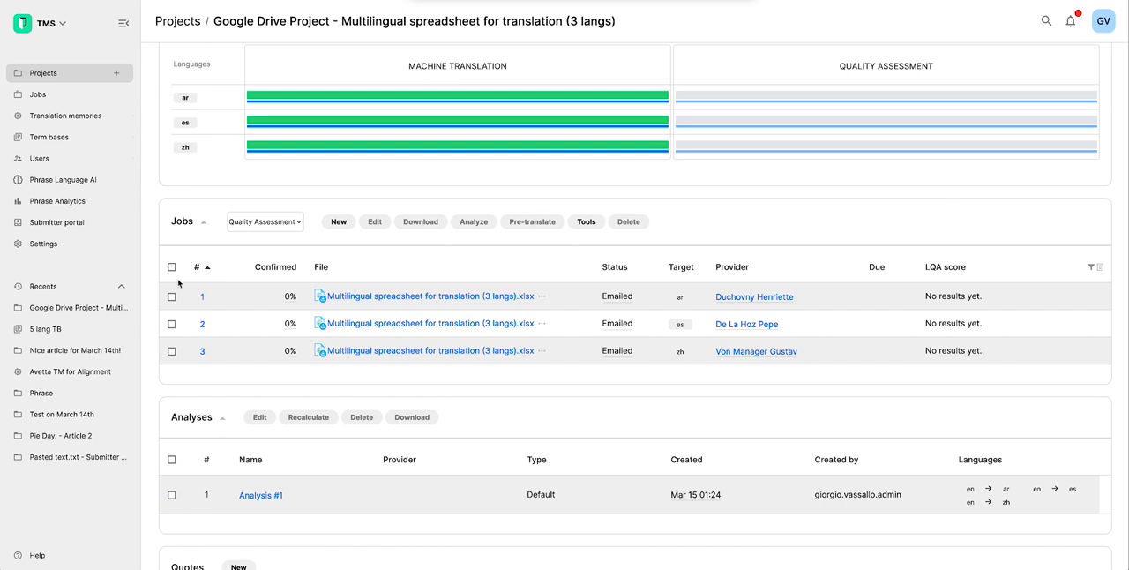
- Set all three Quality Assessment jobs to "Completed by provider" in one bulk edit, excluding the provider field, and save
{"action": "left_click", "coordinate": [171, 267]}
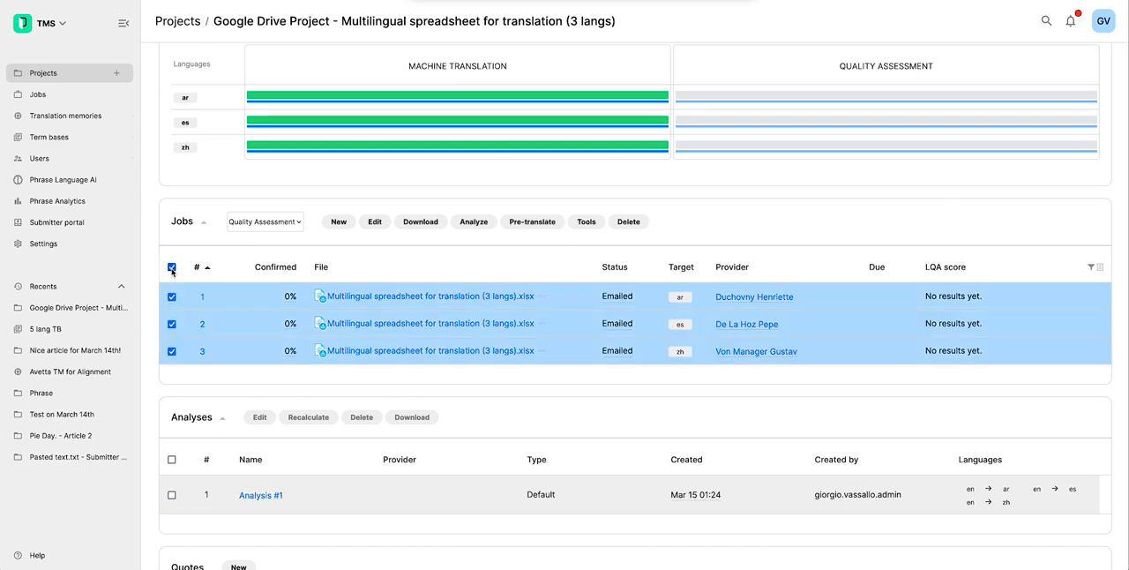
{"action": "left_click", "coordinate": [376, 222]}
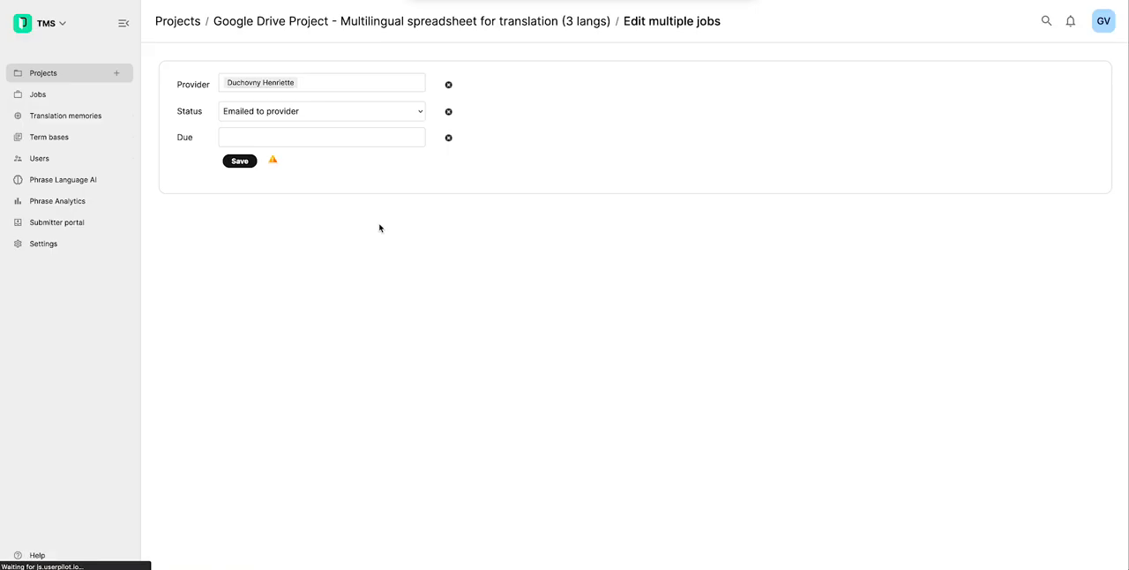
{"action": "left_click", "coordinate": [448, 85]}
{"action": "left_click", "coordinate": [393, 85]}
{"action": "left_click", "coordinate": [291, 116]}
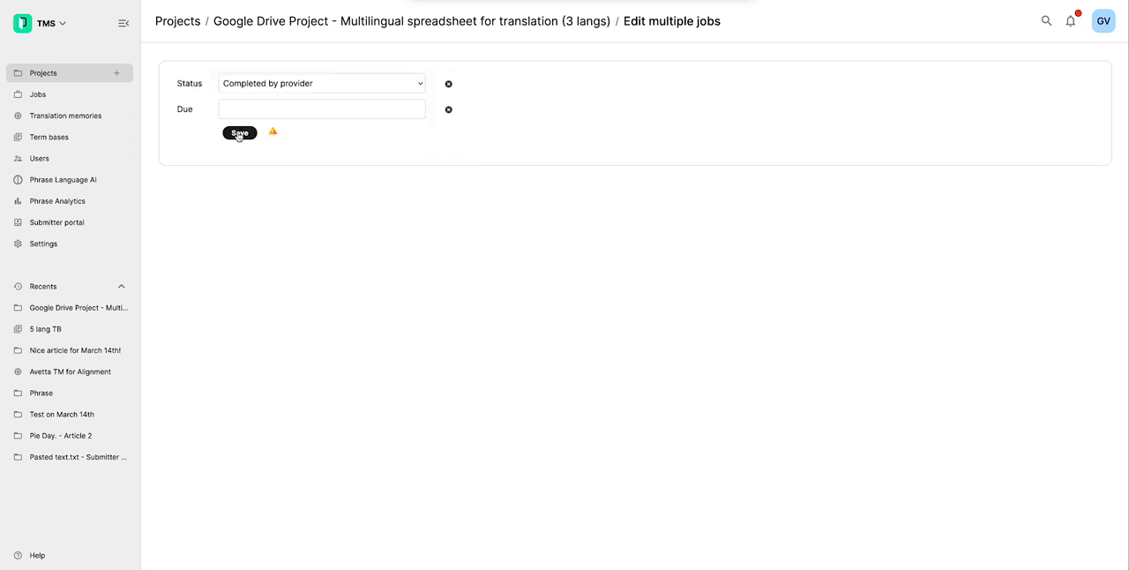
{"action": "left_click", "coordinate": [238, 133]}
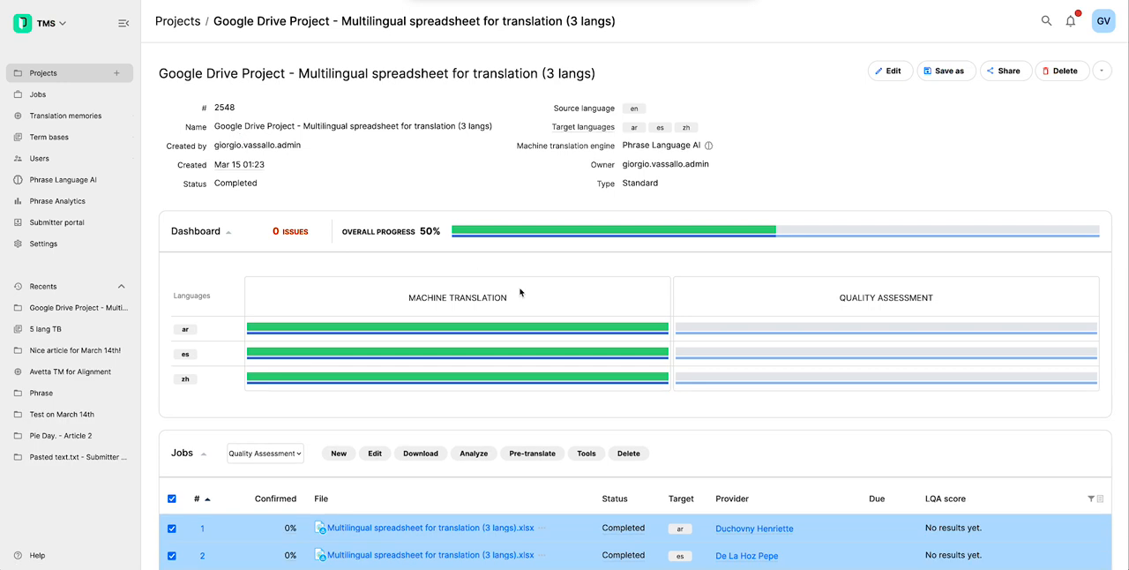
- Check the job statuses, the overall project status and the workflow progress for all three target languages
{"action": "scroll", "coordinate": [519, 292], "scroll_direction": "down", "scroll_amount": 3}
{"action": "scroll", "coordinate": [520, 293], "scroll_direction": "up", "scroll_amount": 2}
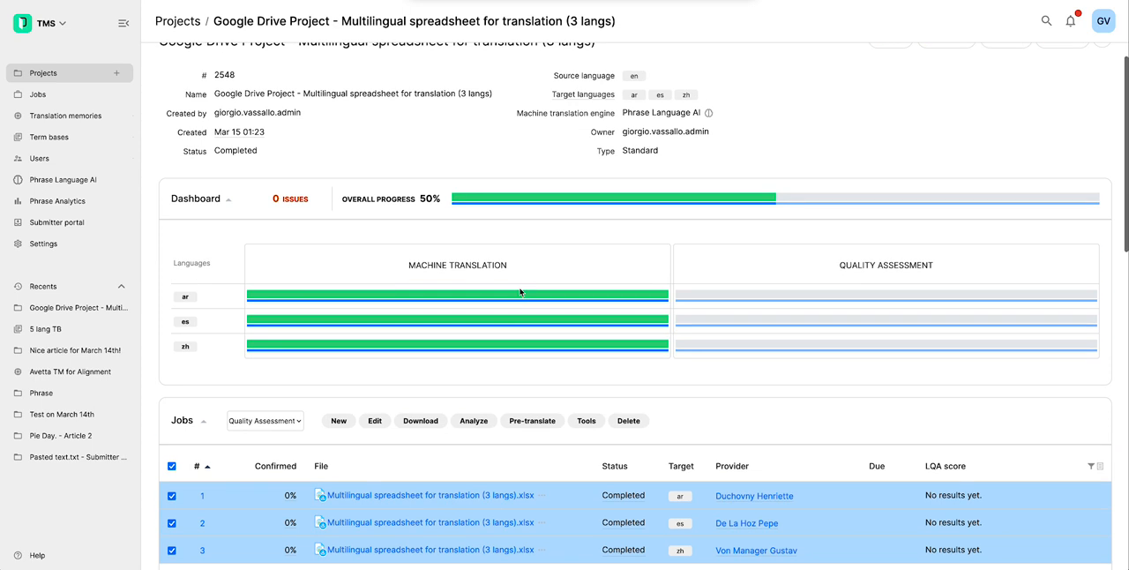
{"action": "scroll", "coordinate": [520, 292], "scroll_direction": "down", "scroll_amount": 1}
{"action": "scroll", "coordinate": [519, 292], "scroll_direction": "up", "scroll_amount": 2}
{"action": "scroll", "coordinate": [577, 421], "scroll_direction": "down", "scroll_amount": 2}
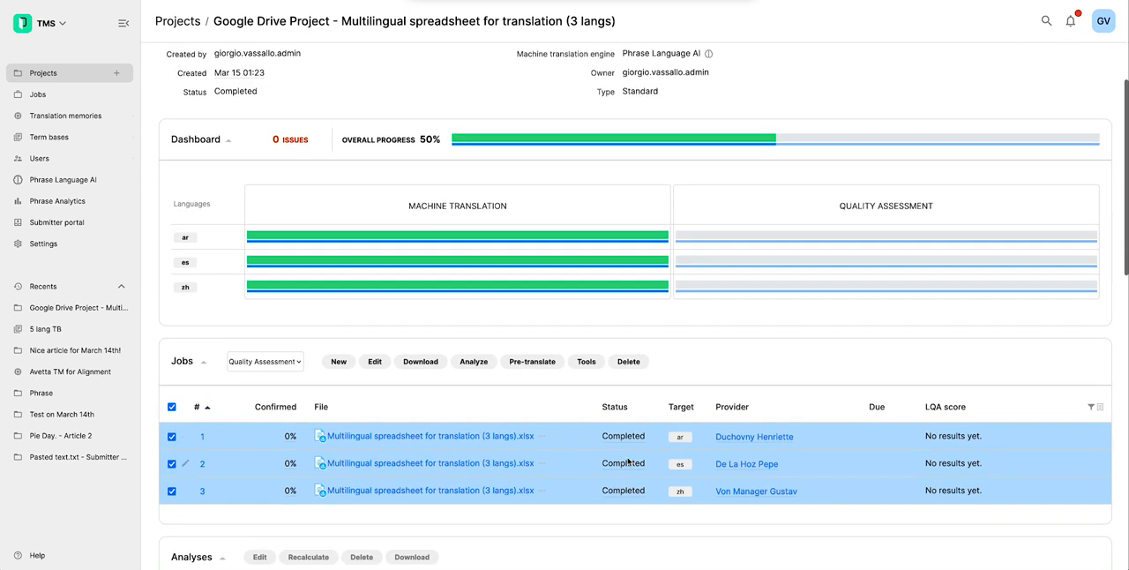
{"action": "scroll", "coordinate": [627, 452], "scroll_direction": "up", "scroll_amount": 2}
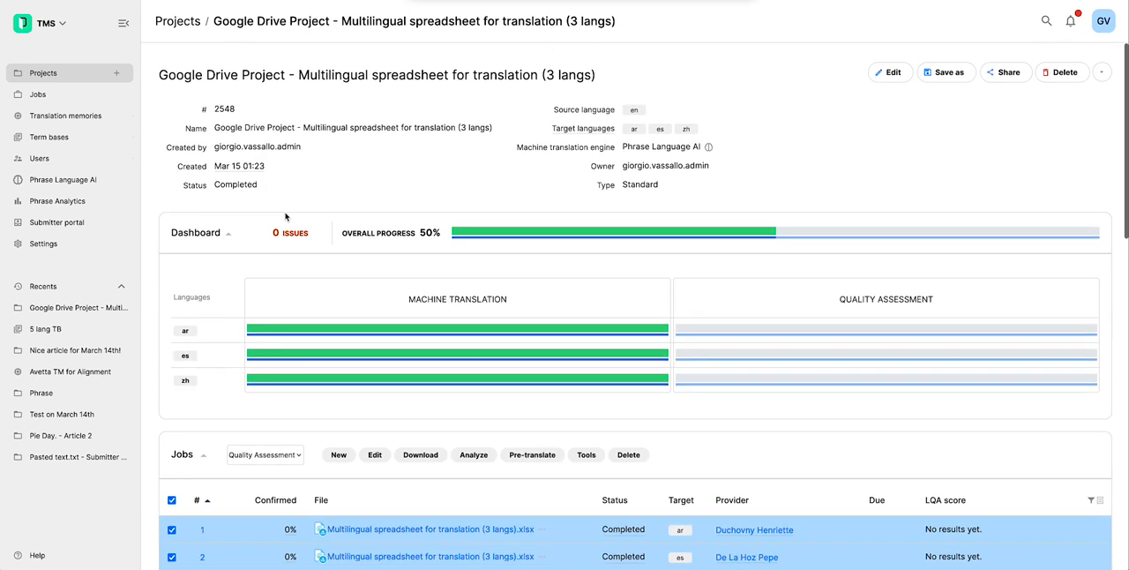
{"action": "left_click_drag", "start_coordinate": [195, 183], "coordinate": [314, 184]}
{"action": "left_click", "coordinate": [320, 183]}
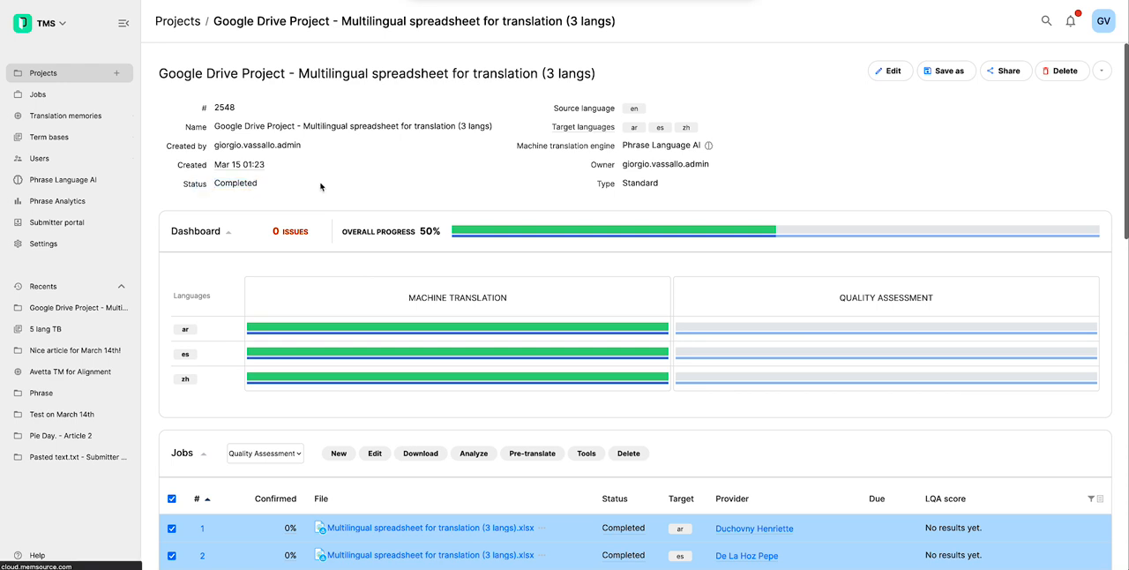
{"action": "scroll", "coordinate": [698, 273], "scroll_direction": "down", "scroll_amount": 1}
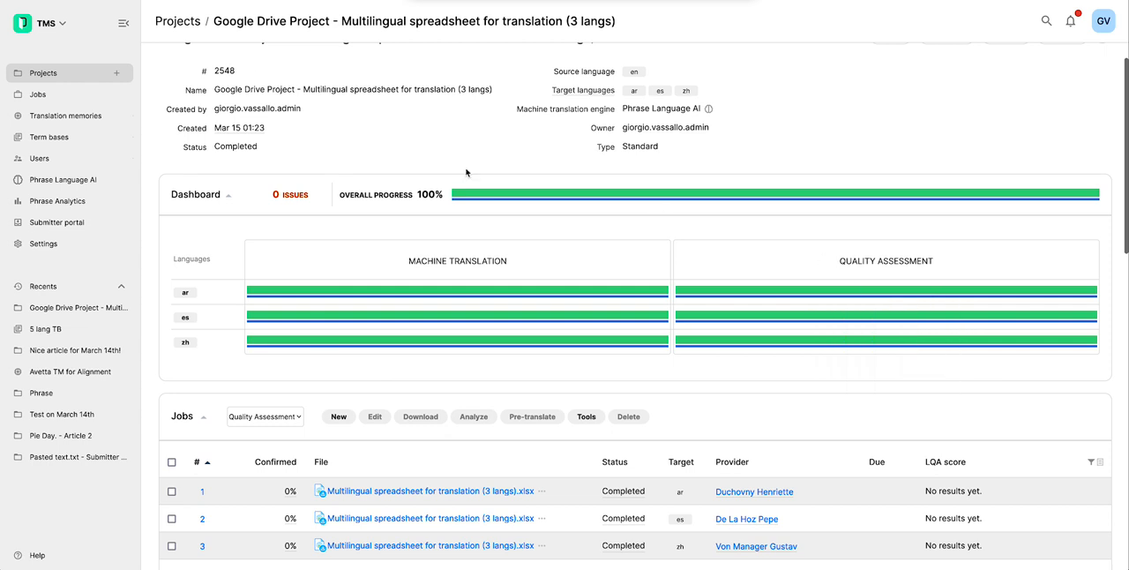
- Switch to Google Drive and look inside the Processed files folder under Translation Test
{"action": "left_click", "coordinate": [168, 1]}
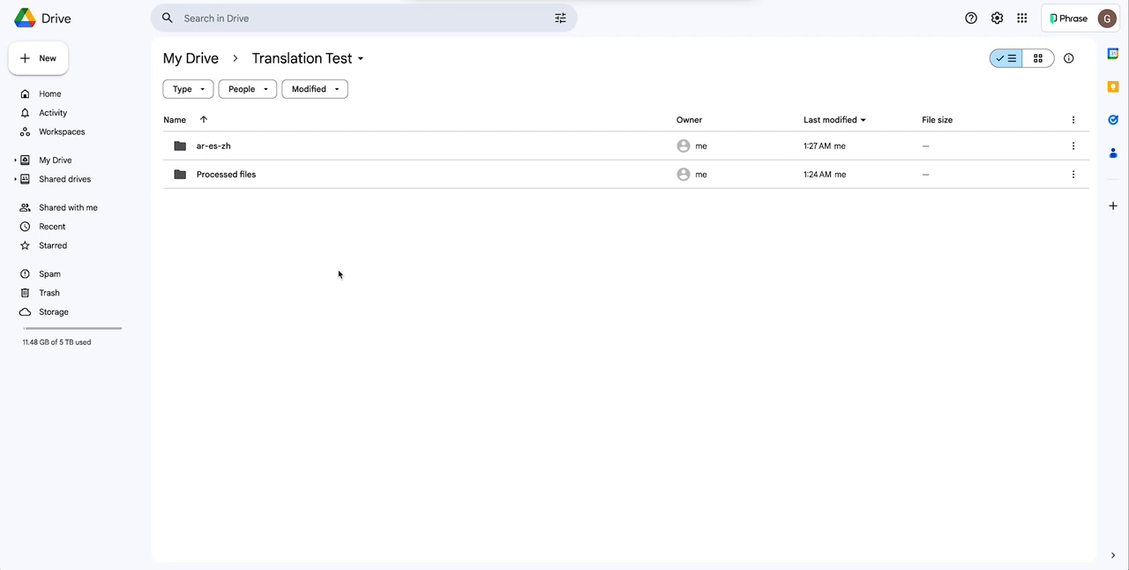
{"action": "left_click", "coordinate": [245, 176]}
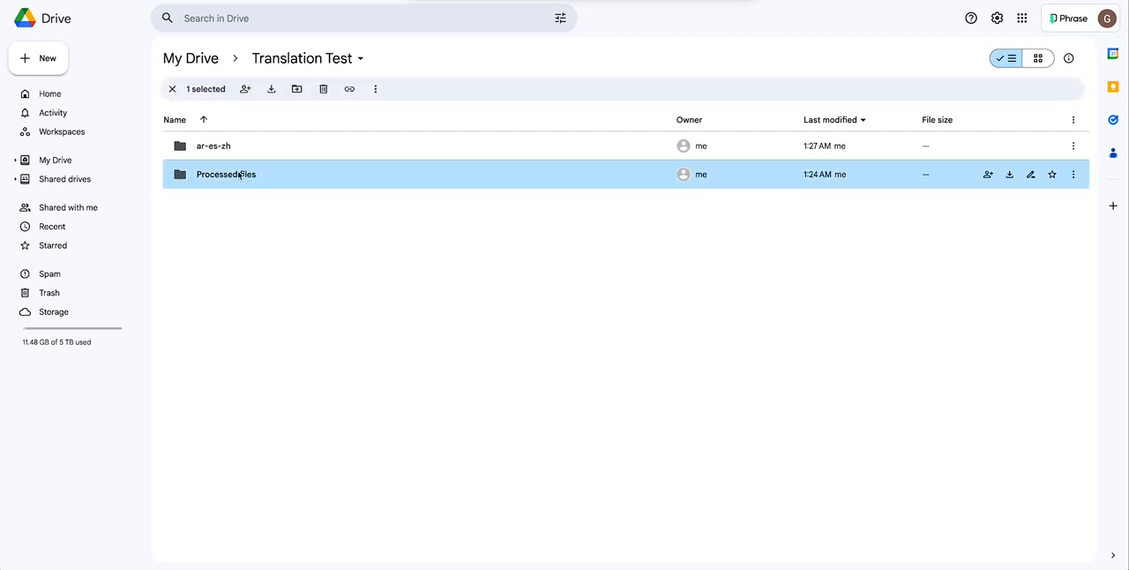
{"action": "double_click", "coordinate": [230, 173]}
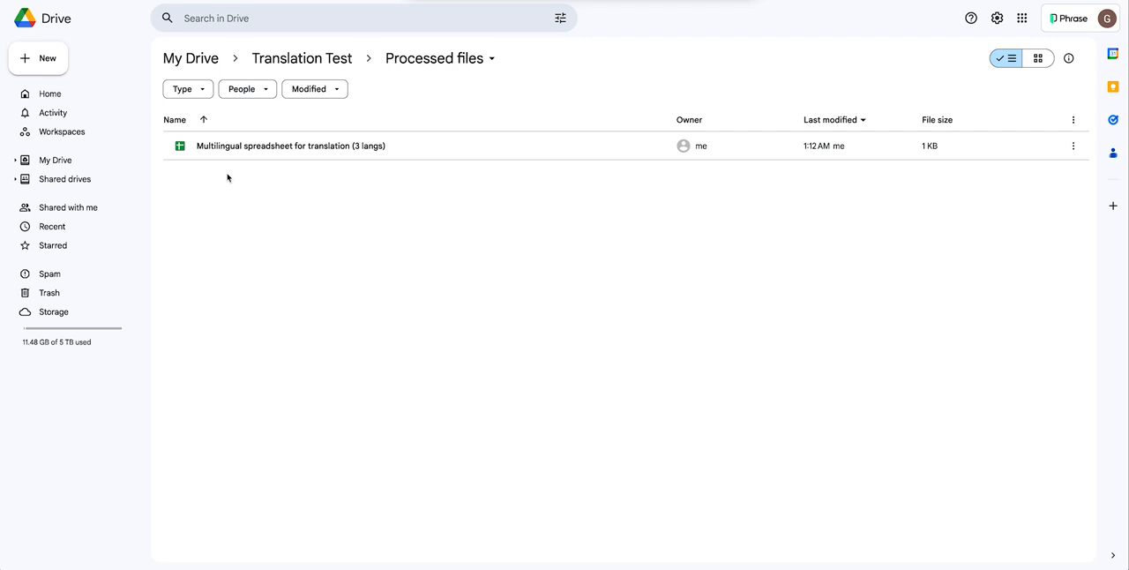
- Return to the Translation Test folder and open the translated multilingual spreadsheet stored in the ar-es-zh folder
{"action": "left_click", "coordinate": [10, 1]}
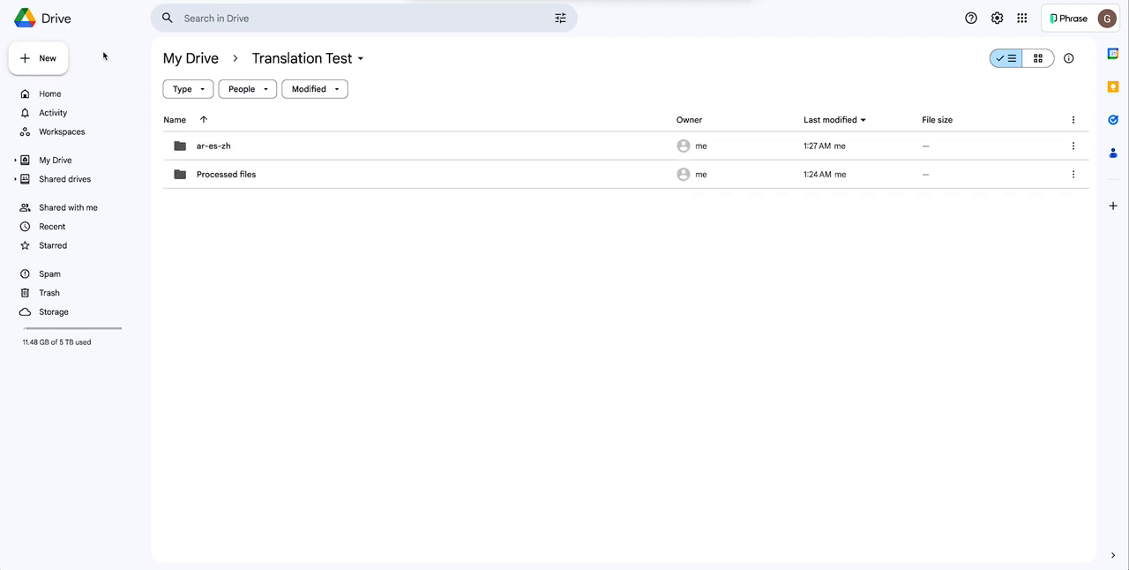
{"action": "double_click", "coordinate": [222, 144]}
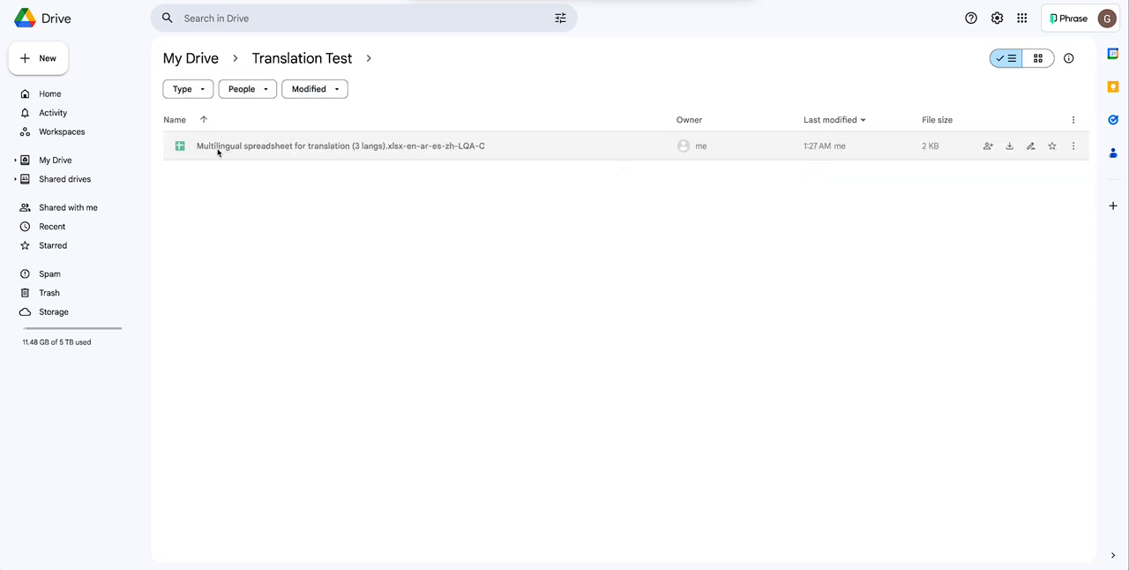
{"action": "double_click", "coordinate": [261, 144]}
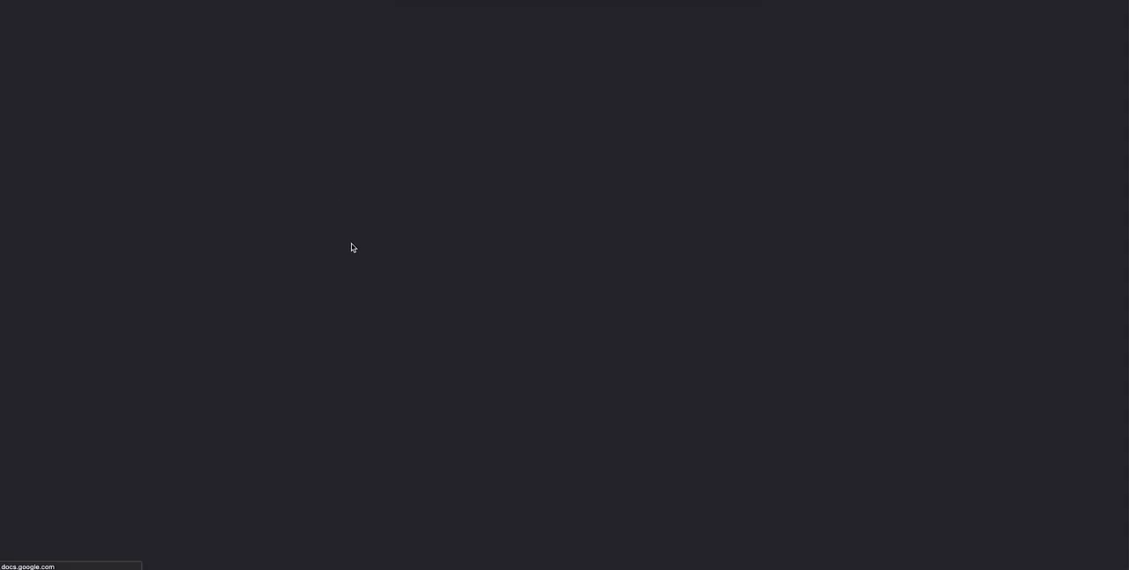